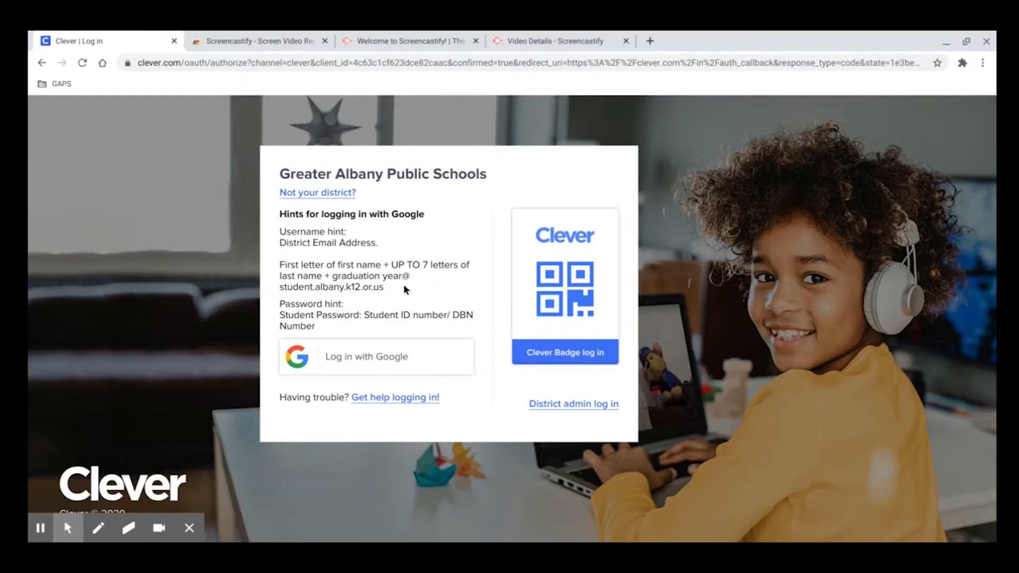
Log in to Clever with the badge option and launch Seesaw from the favorite resources.
{"action": "left_click", "coordinate": [566, 282]}
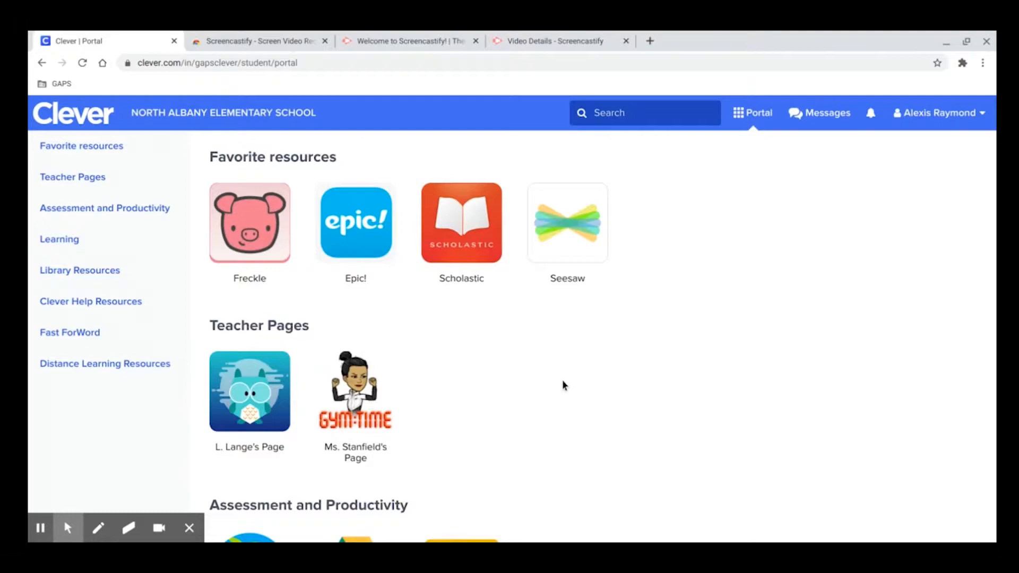
{"action": "mouse_move", "coordinate": [598, 225]}
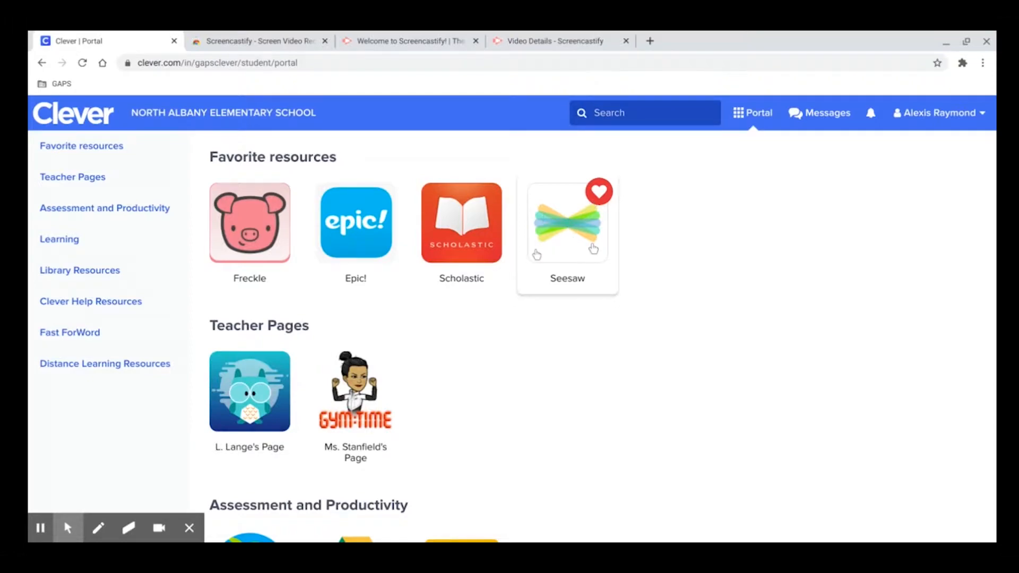
{"action": "left_click", "coordinate": [569, 235]}
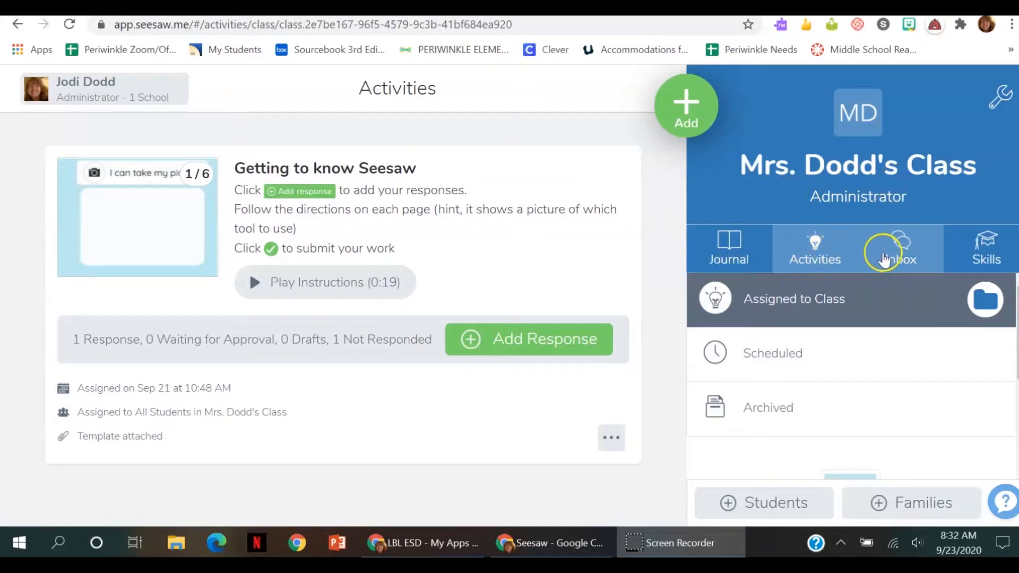
Review the class's Journal, Activities and Inbox sections in Seesaw.
{"action": "left_click", "coordinate": [728, 248]}
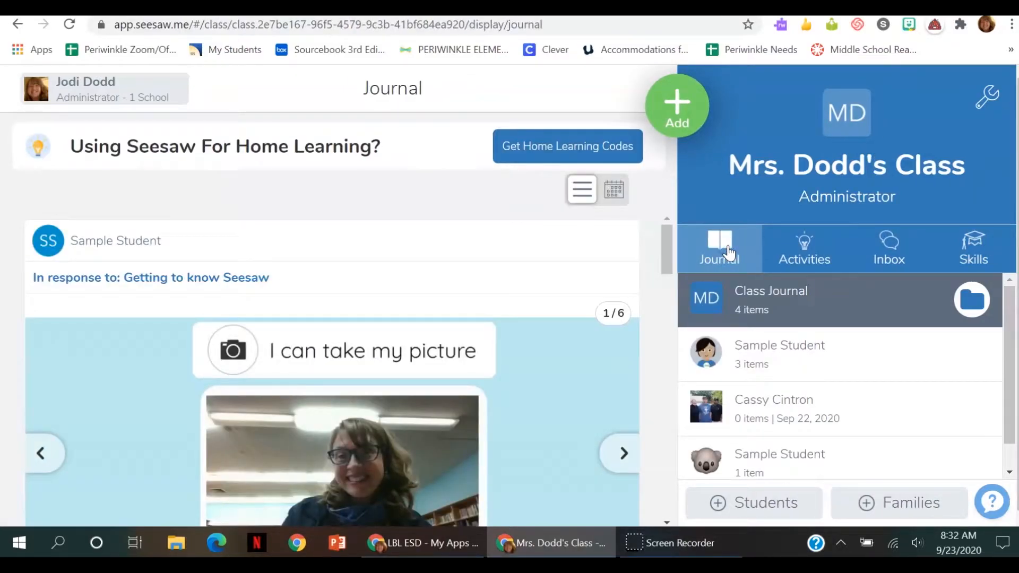
{"action": "left_click", "coordinate": [803, 250]}
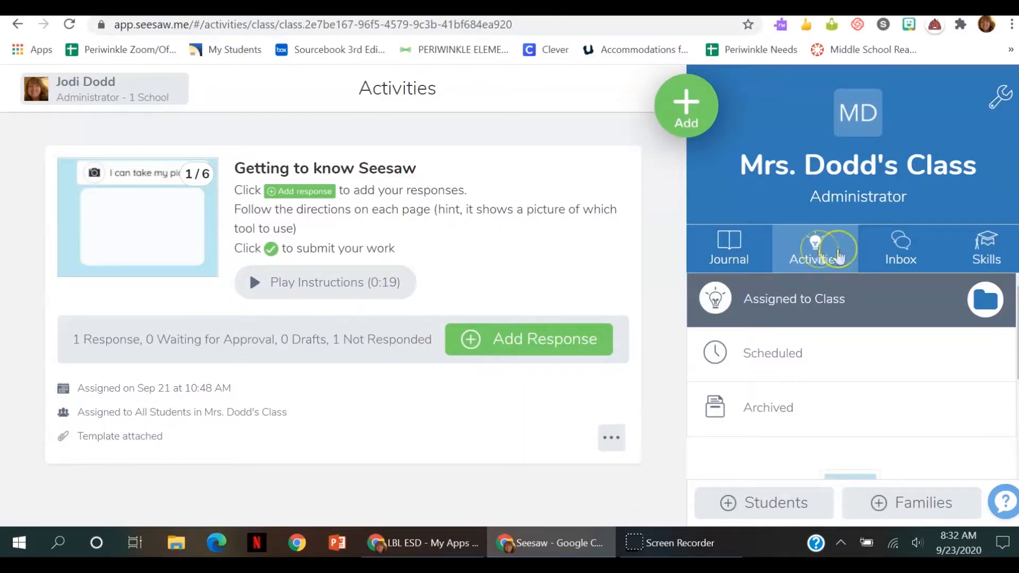
{"action": "left_click", "coordinate": [898, 258]}
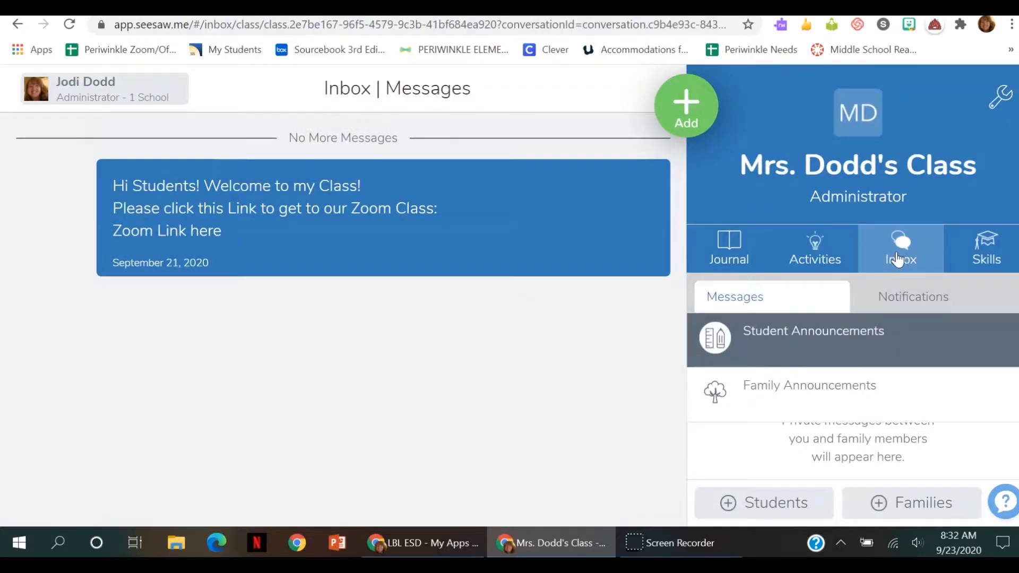
{"action": "left_click", "coordinate": [966, 462]}
{"action": "left_click", "coordinate": [898, 250]}
Start a response to the Getting to know Seesaw activity for the first Sample Student in the list.
{"action": "left_click", "coordinate": [812, 260]}
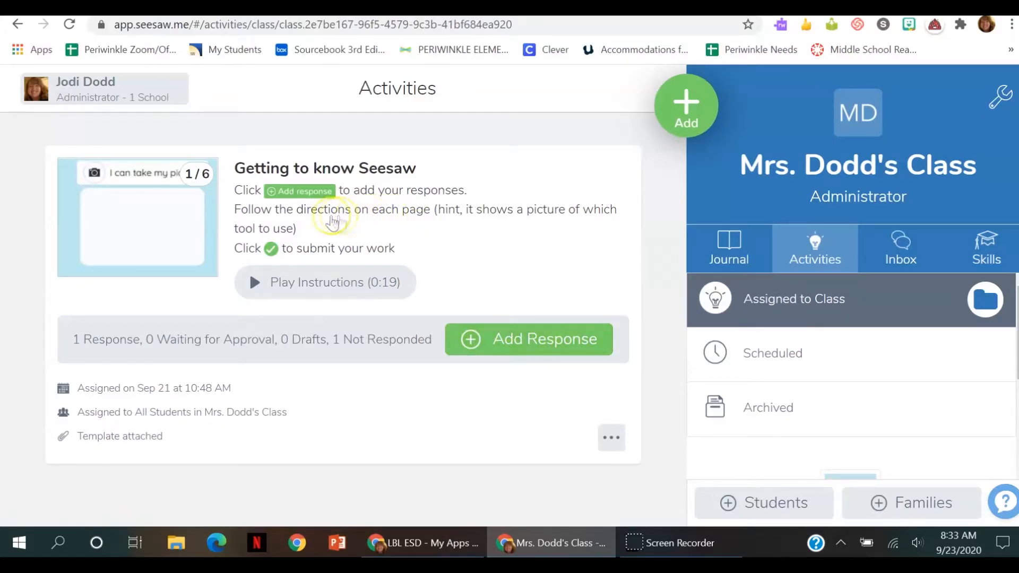
{"action": "left_click", "coordinate": [518, 344]}
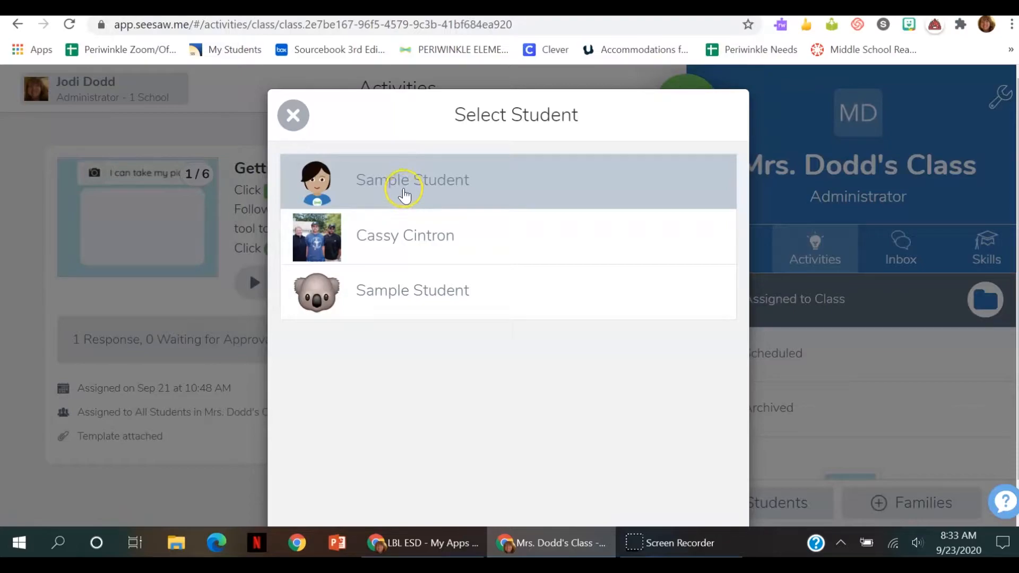
{"action": "left_click", "coordinate": [404, 195]}
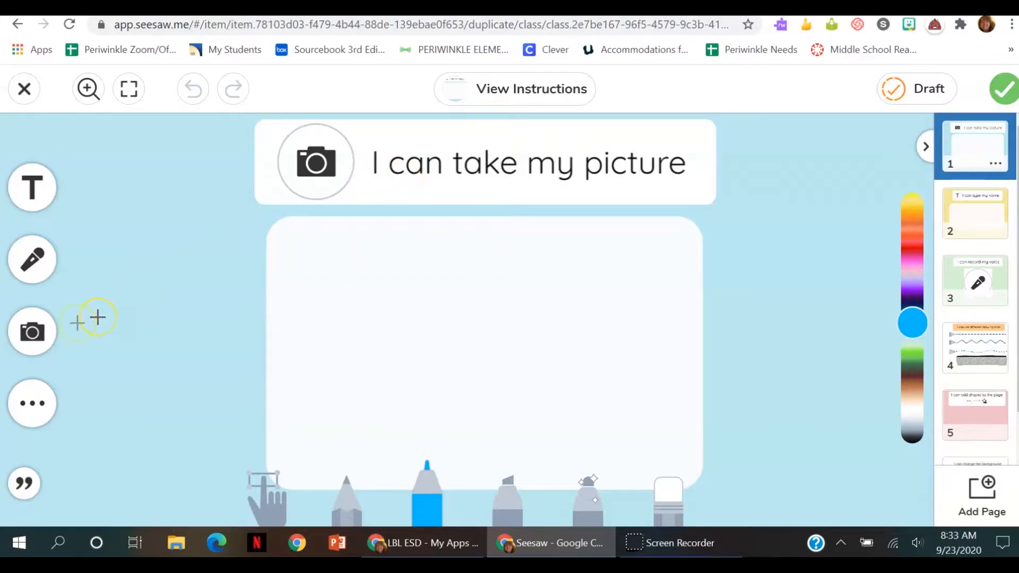
Take a webcam photo and insert it on the "I can take my picture" page.
{"action": "left_click", "coordinate": [35, 338]}
{"action": "left_click", "coordinate": [48, 334]}
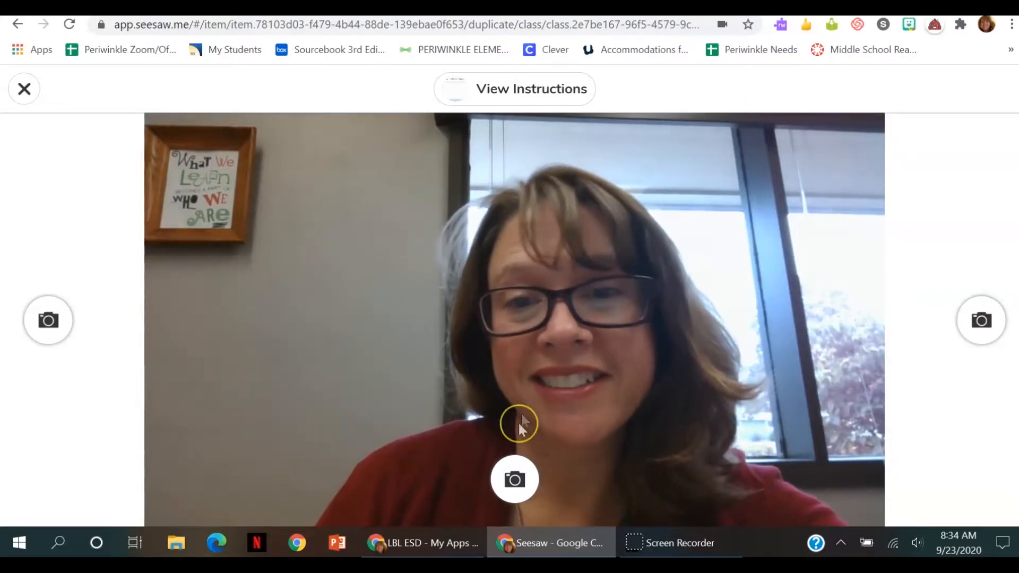
{"action": "left_click", "coordinate": [515, 480]}
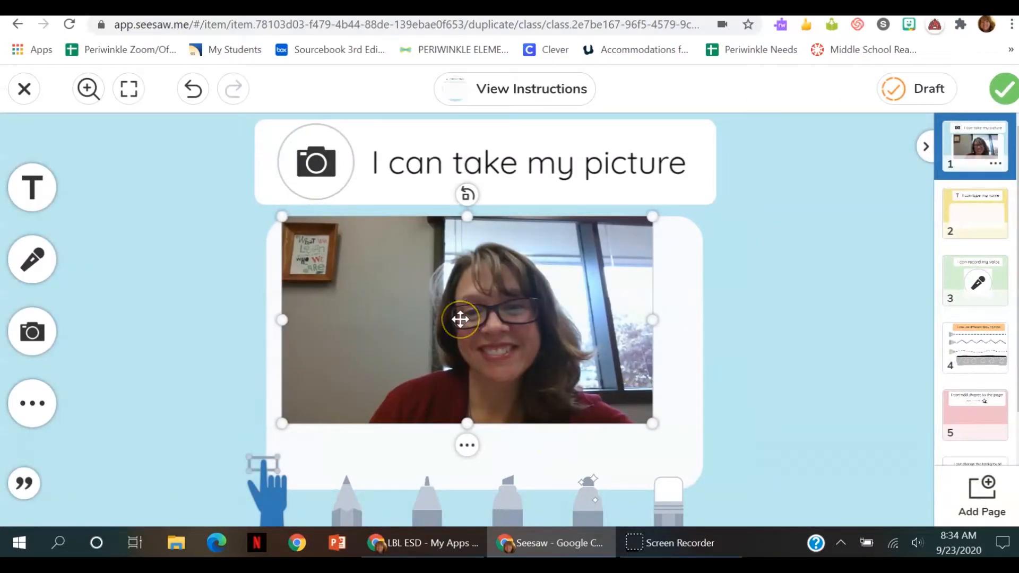
Move the photo slightly down and enlarge it to nearly fill the white box on page 1.
{"action": "left_click_drag", "start_coordinate": [460, 305], "coordinate": [461, 322]}
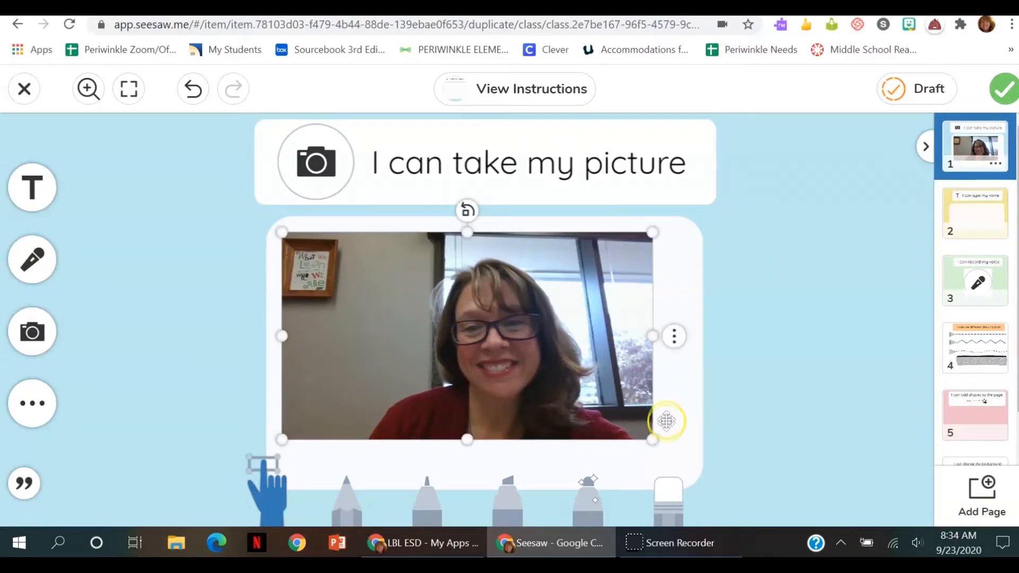
{"action": "left_click_drag", "start_coordinate": [652, 439], "coordinate": [685, 471]}
{"action": "left_click", "coordinate": [694, 462]}
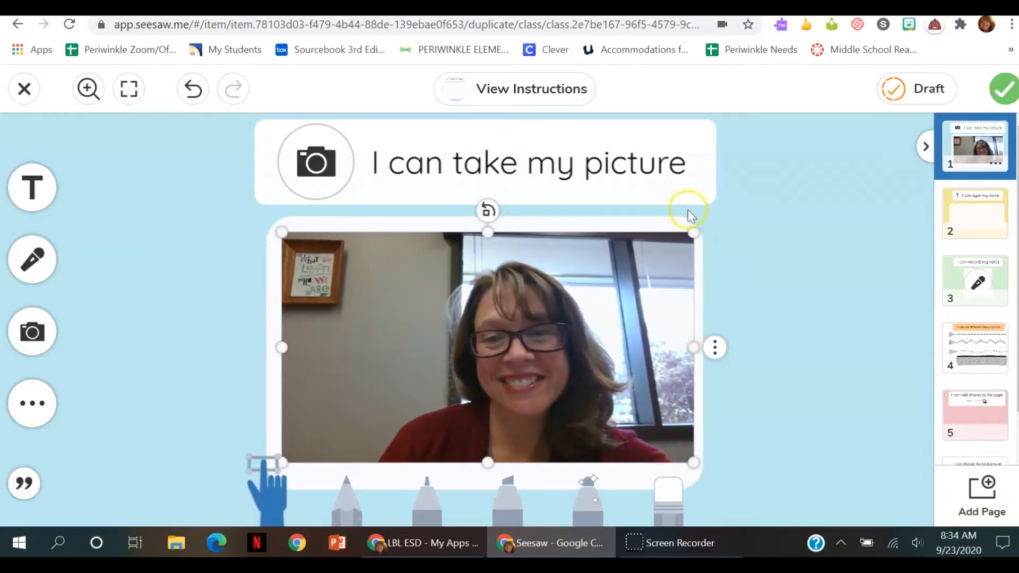
{"action": "left_click_drag", "start_coordinate": [691, 230], "coordinate": [710, 247]}
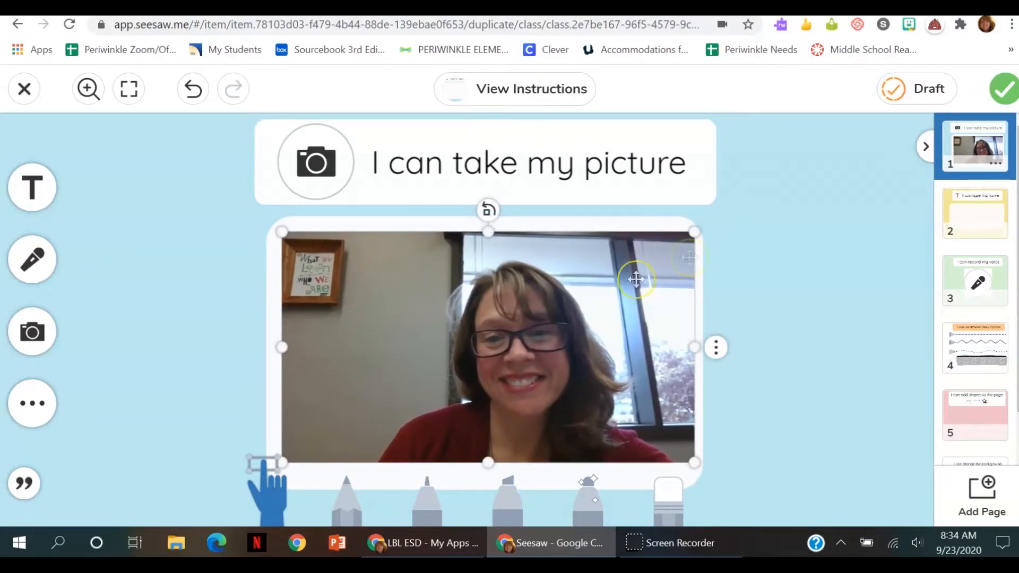
{"action": "left_click", "coordinate": [812, 327]}
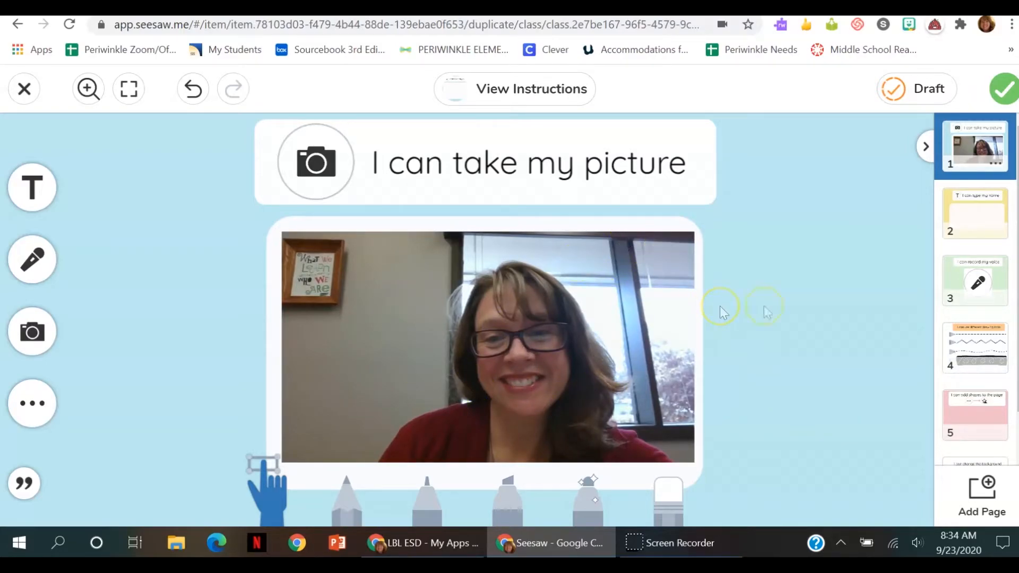
Reselect the photo on page 1 and nudge it slightly down and to the left.
{"action": "left_click", "coordinate": [270, 501]}
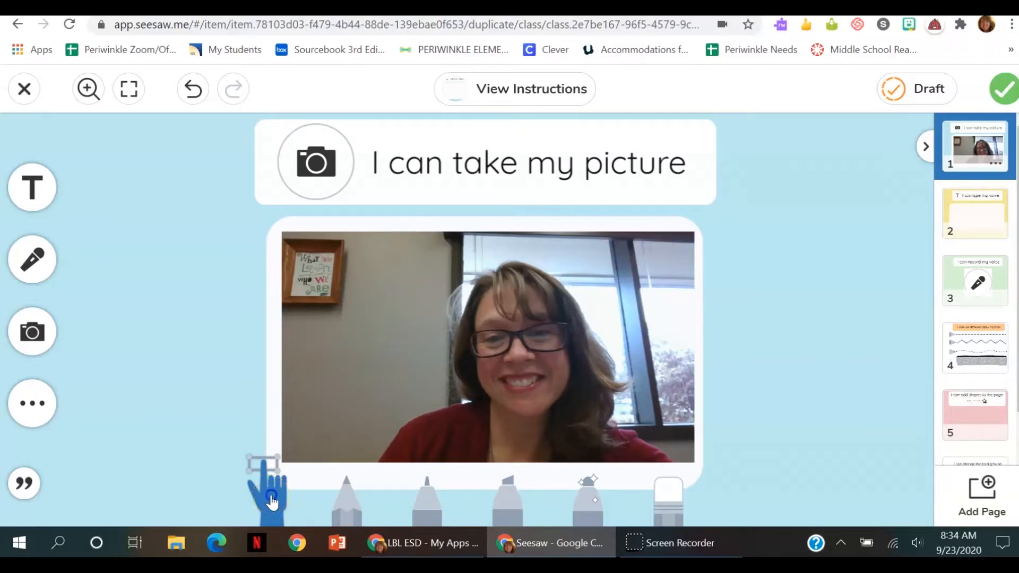
{"action": "left_click", "coordinate": [393, 371]}
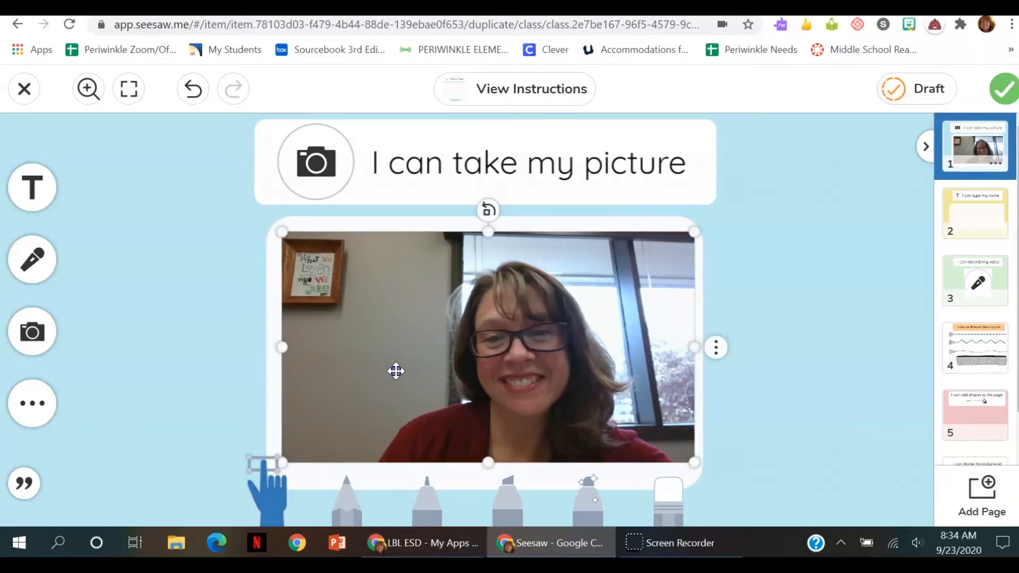
{"action": "mouse_move", "coordinate": [396, 371]}
{"action": "left_mouse_down"}
{"action": "mouse_move", "coordinate": [384, 369]}
{"action": "mouse_move", "coordinate": [392, 376]}
{"action": "left_mouse_up"}
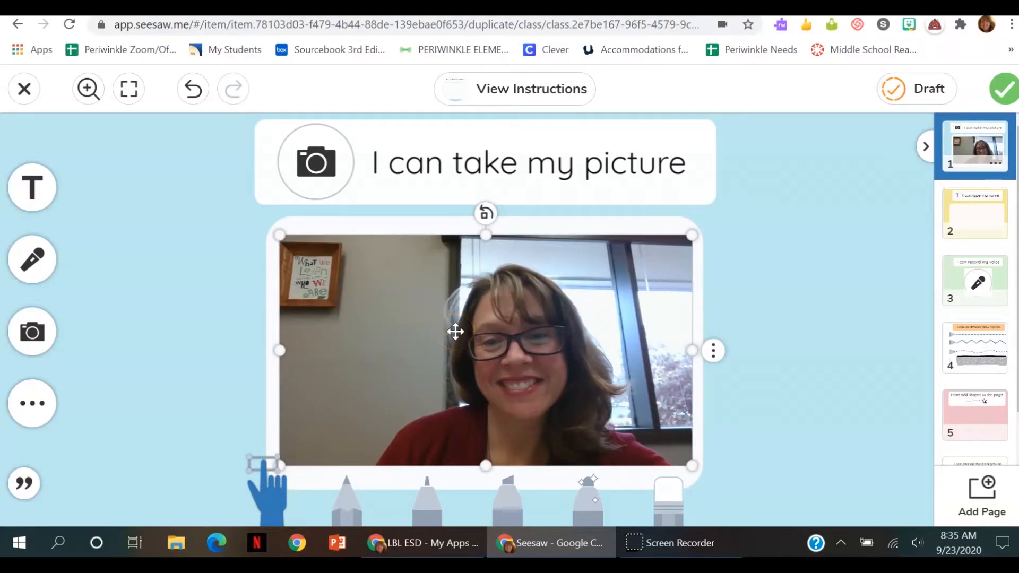
Add a text label with the teacher's name on page 2, "I can type my name".
{"action": "left_click", "coordinate": [977, 216]}
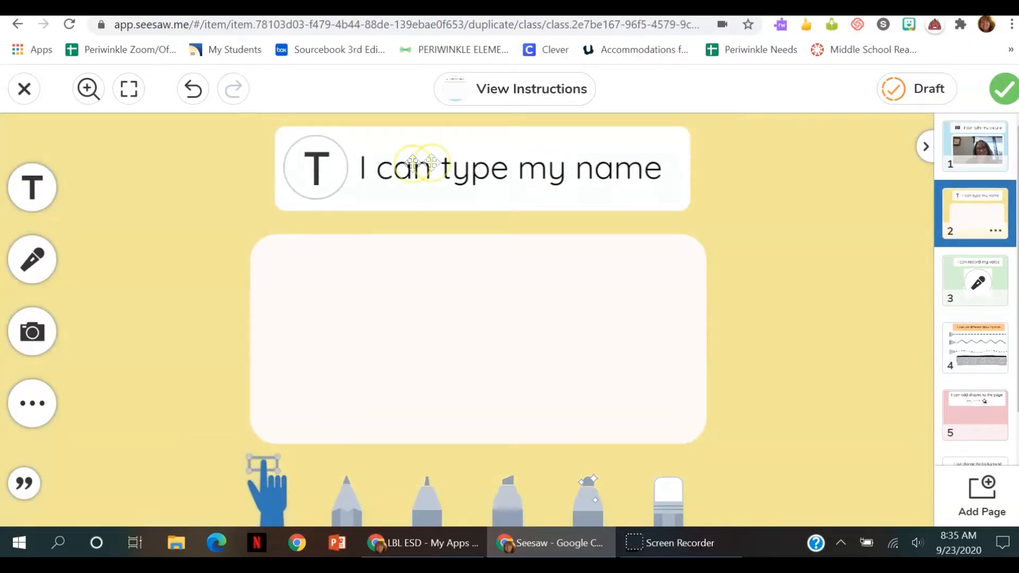
{"action": "left_click", "coordinate": [47, 199]}
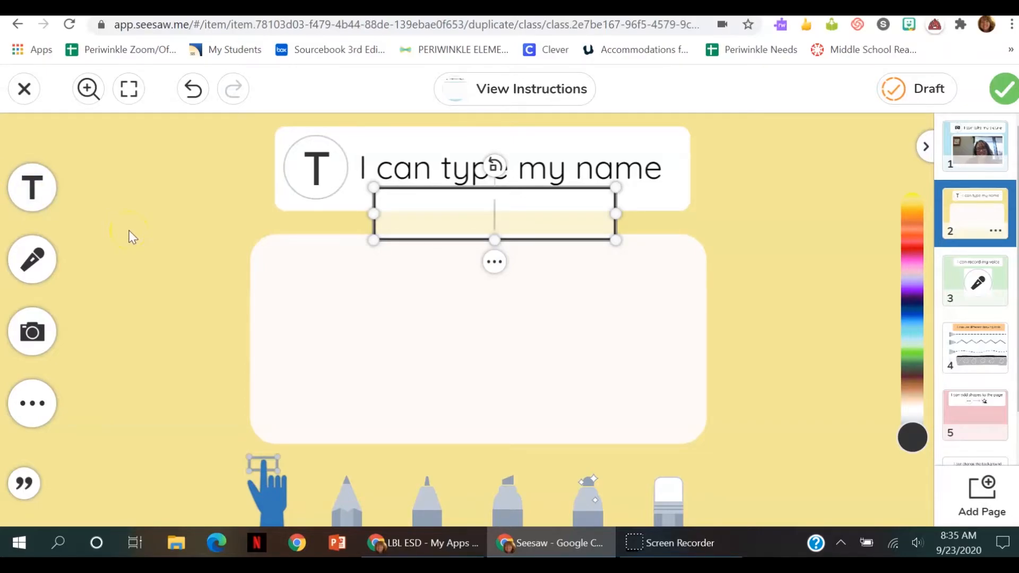
{"action": "type", "text": "Mrs. Dodd"}
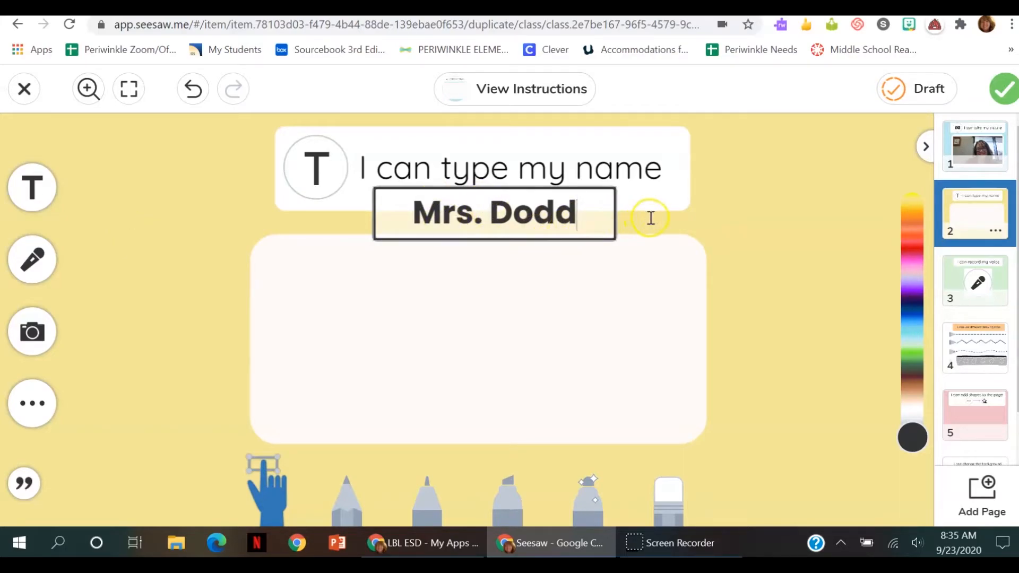
Move the name label into the blank box on page 2 and enlarge it to nearly the box's width.
{"action": "left_click", "coordinate": [270, 498]}
{"action": "left_click", "coordinate": [493, 215]}
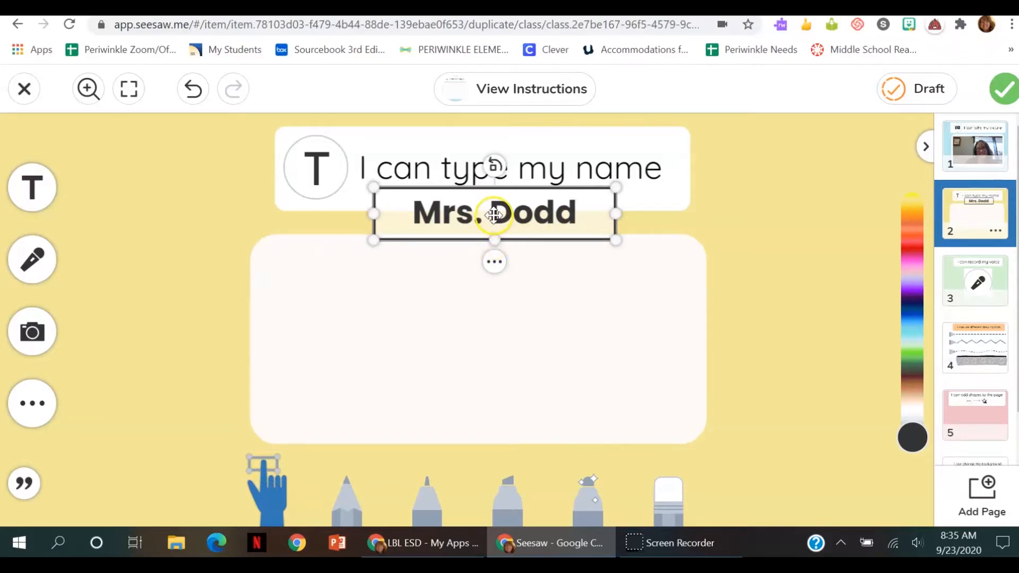
{"action": "left_click", "coordinate": [494, 215]}
{"action": "double_click", "coordinate": [495, 215]}
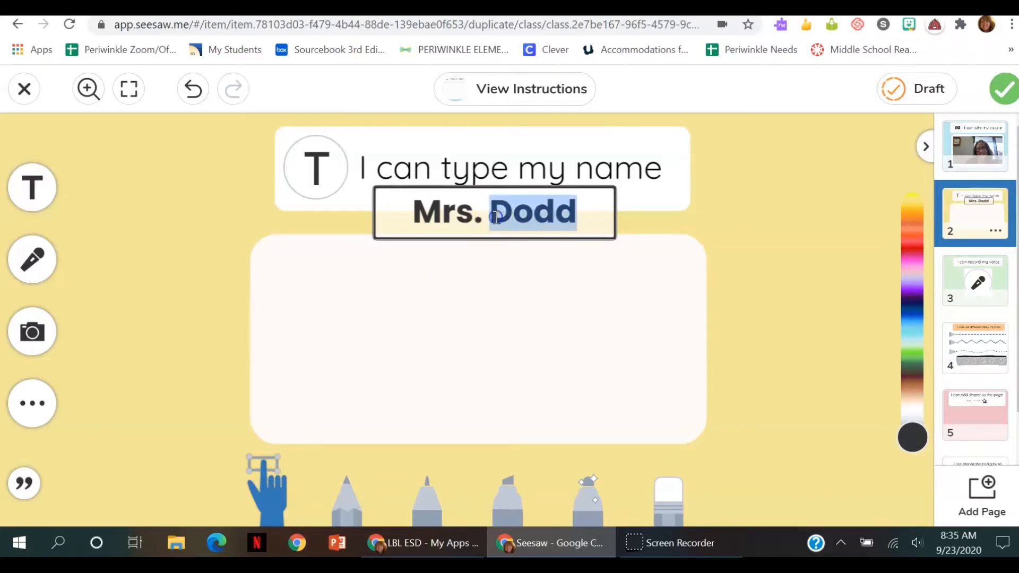
{"action": "left_click", "coordinate": [434, 223]}
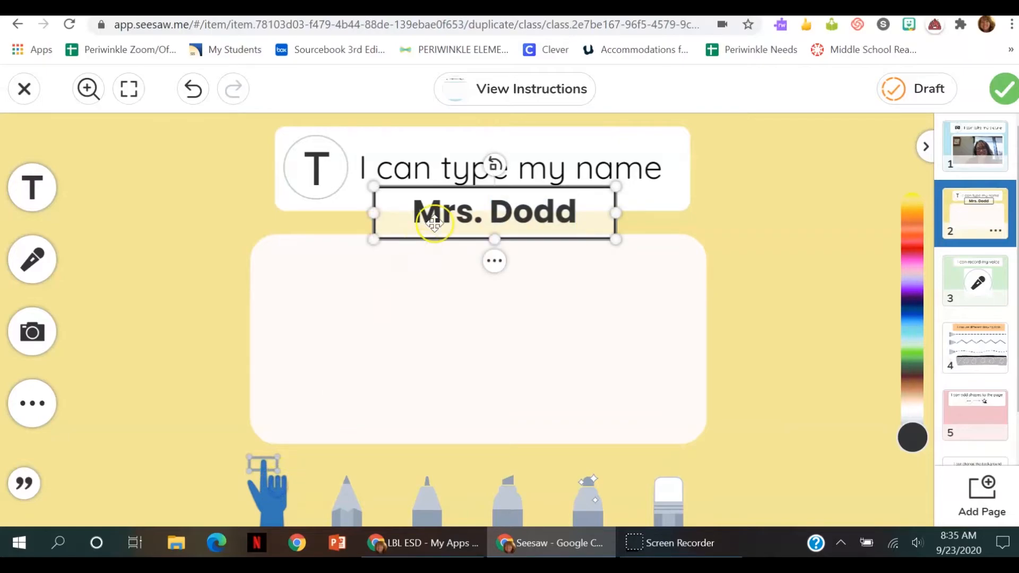
{"action": "left_click_drag", "start_coordinate": [434, 223], "coordinate": [327, 302]}
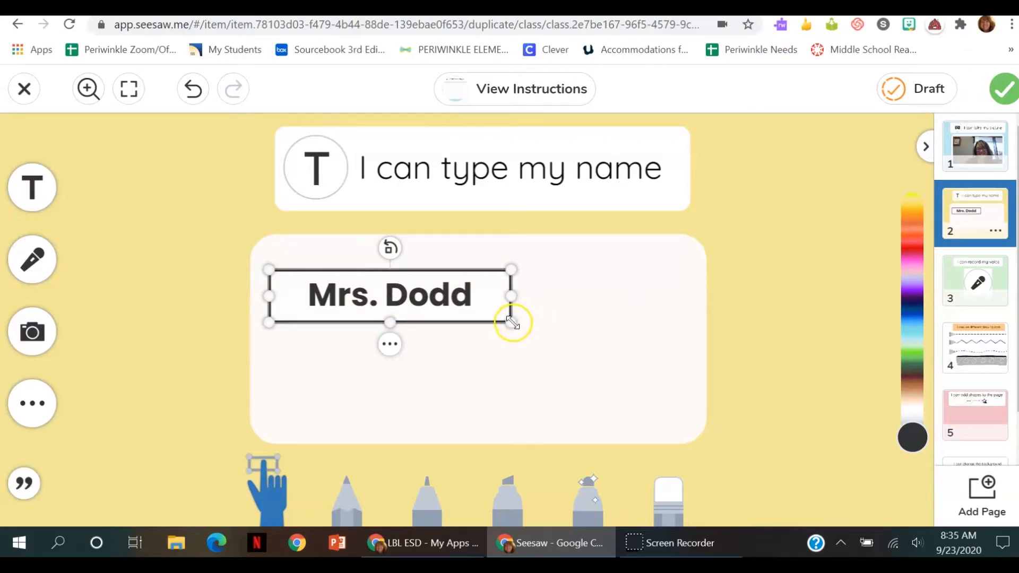
{"action": "left_click_drag", "start_coordinate": [512, 322], "coordinate": [650, 405]}
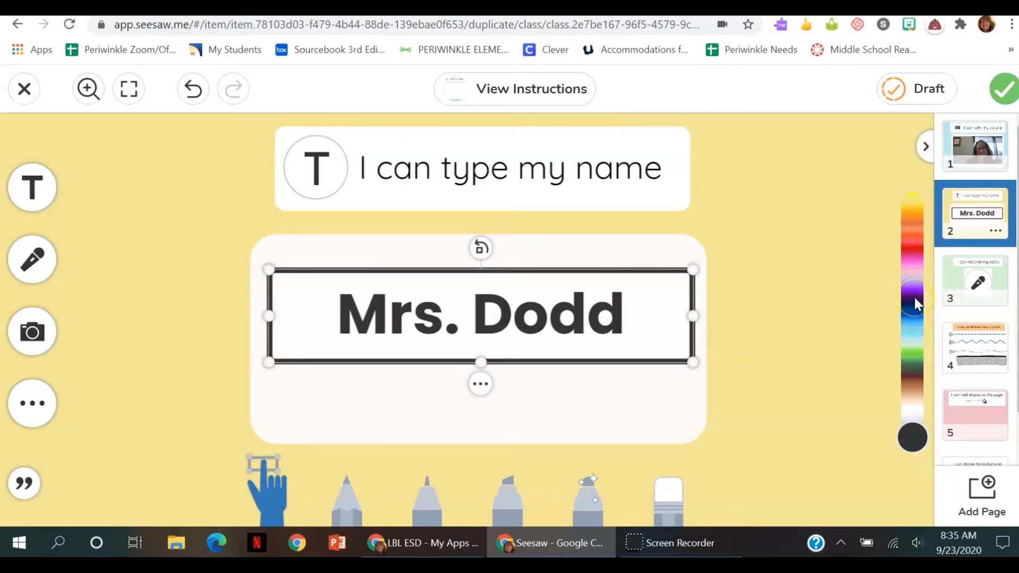
Try dark purple on the name label, settle on red, and deselect the label.
{"action": "left_click", "coordinate": [915, 297]}
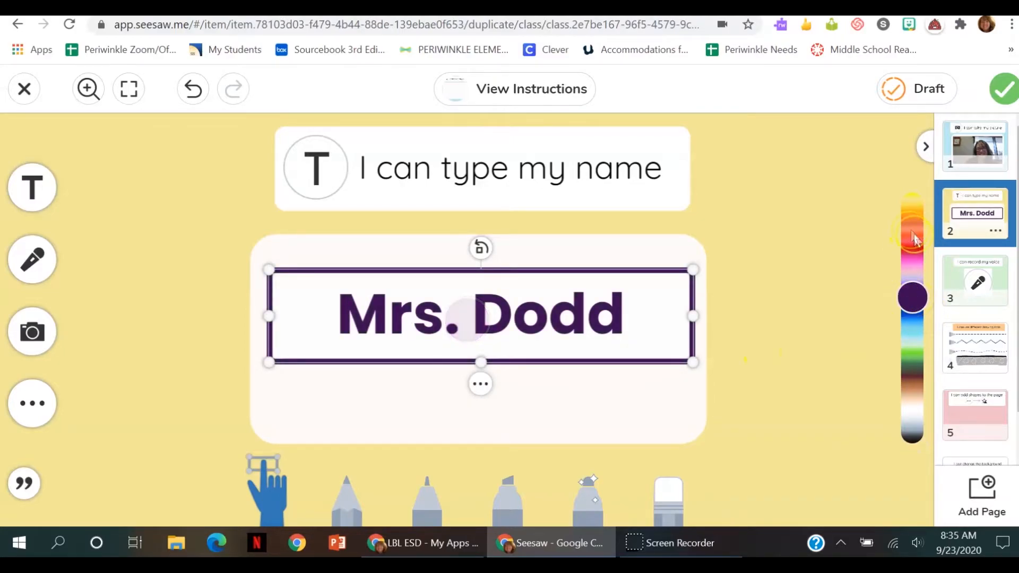
{"action": "left_click", "coordinate": [912, 250]}
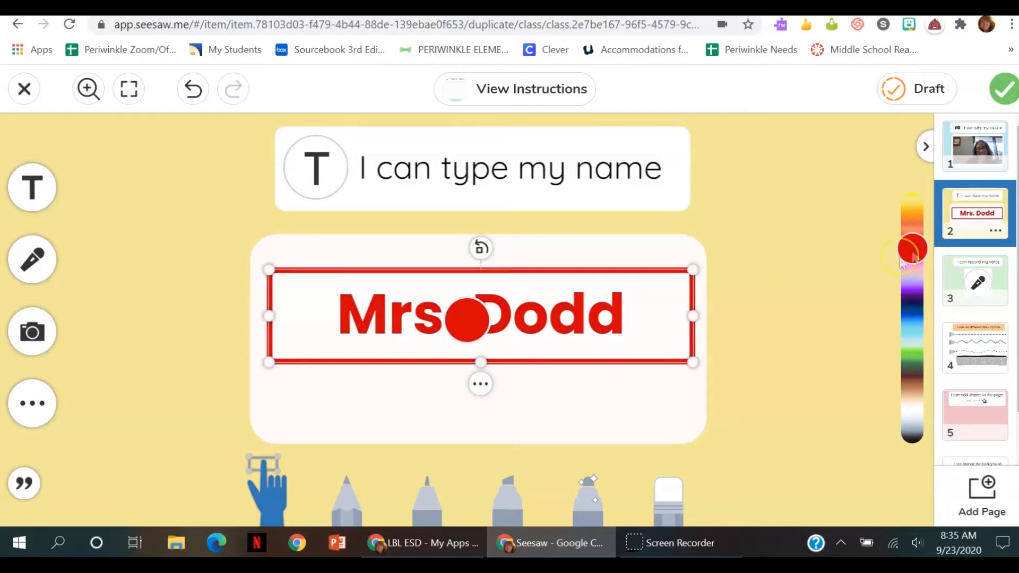
{"action": "left_click", "coordinate": [640, 413]}
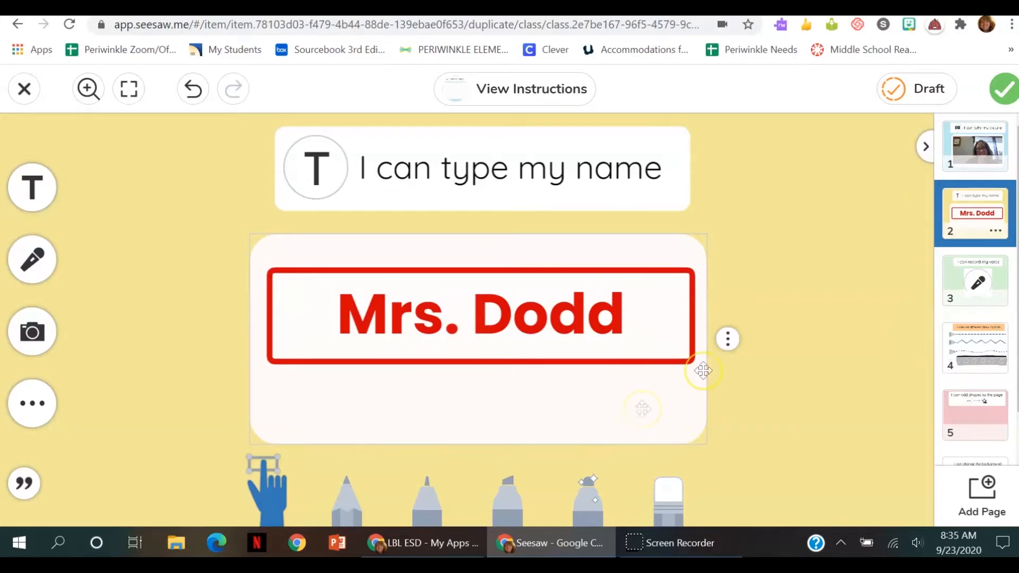
Record a voice clip about 8 seconds long on page 3 and shift the recording slightly up and to the left.
{"action": "left_click", "coordinate": [974, 288]}
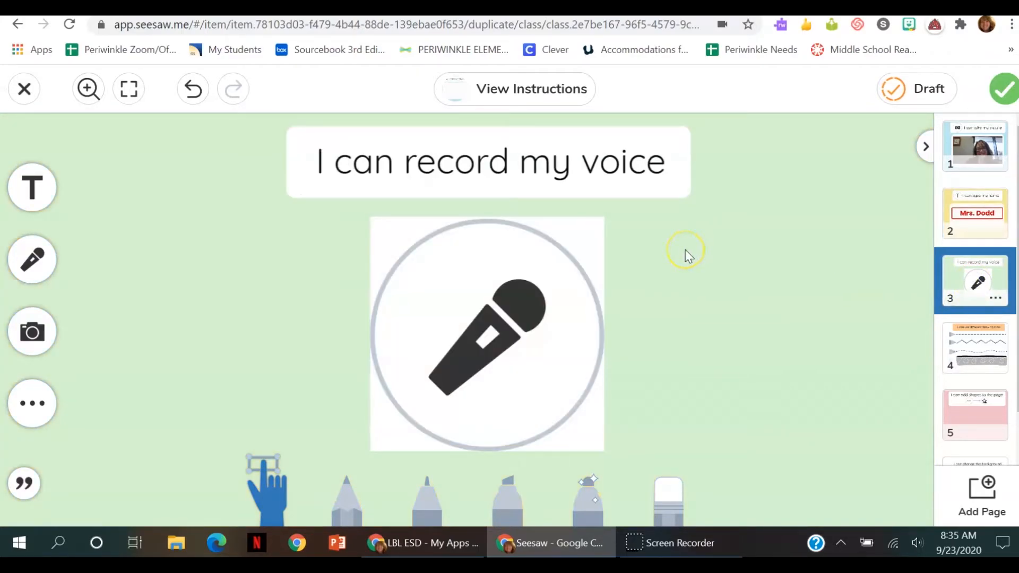
{"action": "left_click", "coordinate": [34, 263]}
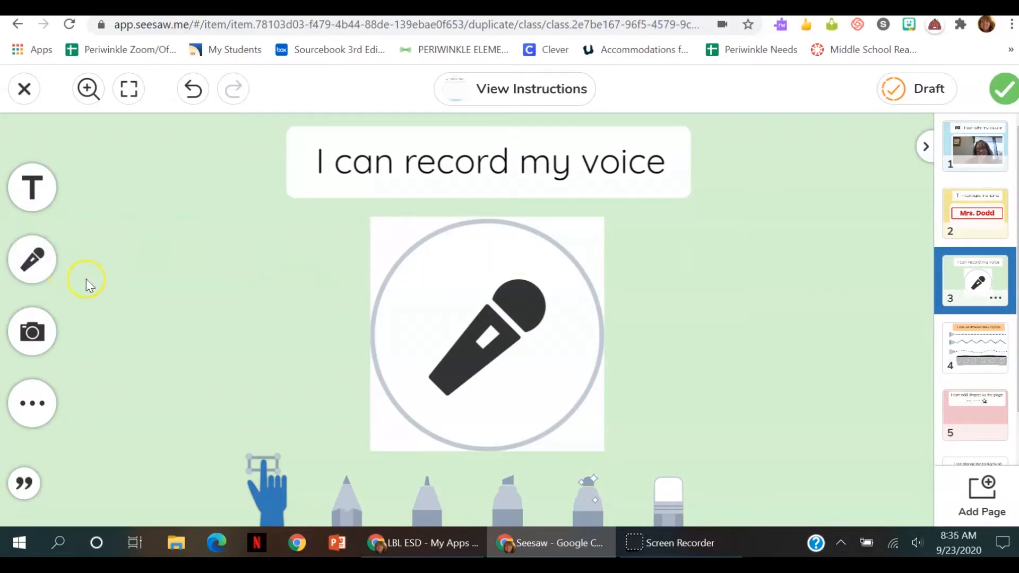
{"action": "left_click", "coordinate": [36, 264]}
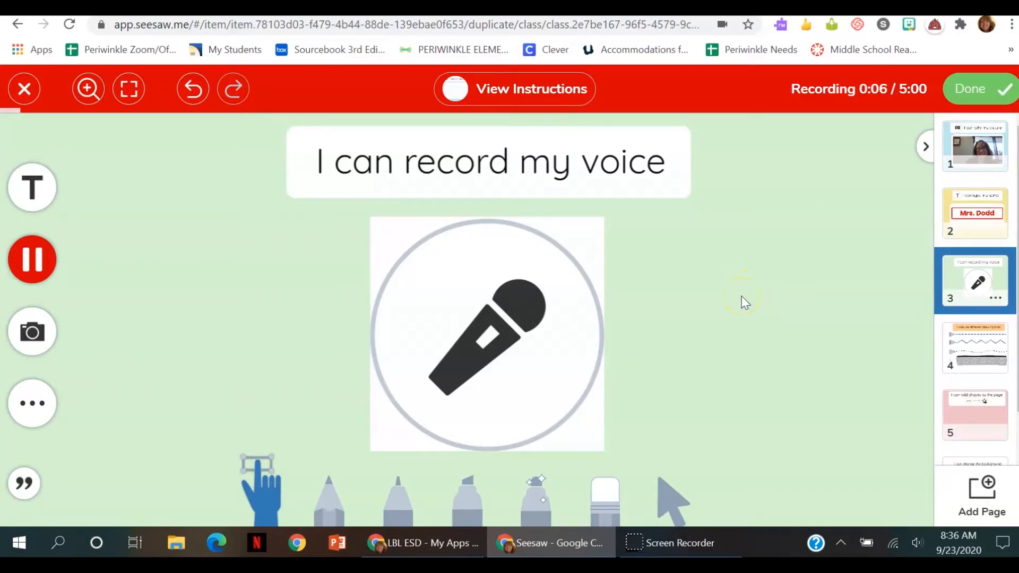
{"action": "left_click", "coordinate": [980, 93]}
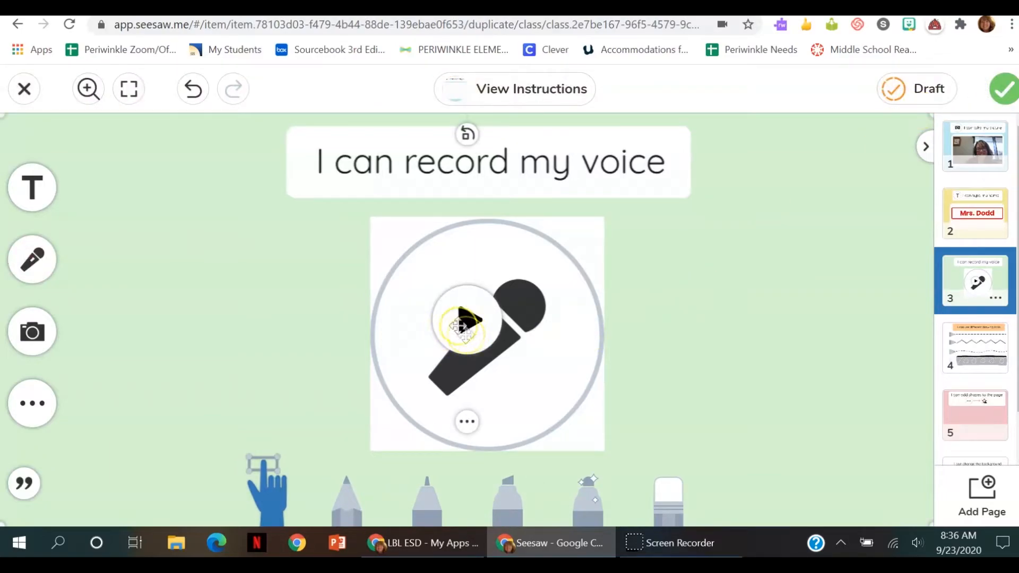
{"action": "left_click_drag", "start_coordinate": [467, 321], "coordinate": [460, 318]}
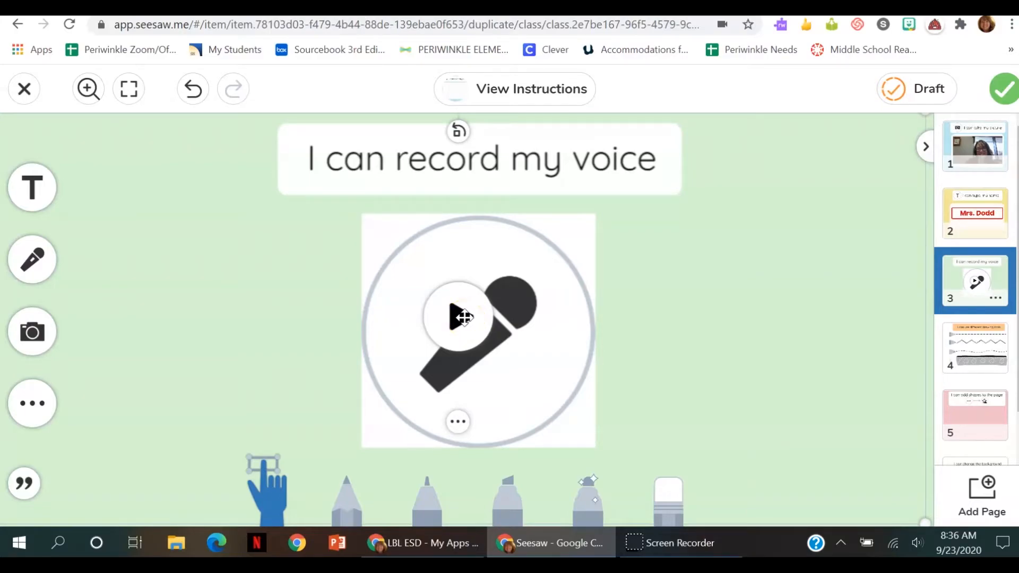
Open page 4, "I can use different drawing tools".
{"action": "left_click", "coordinate": [982, 354]}
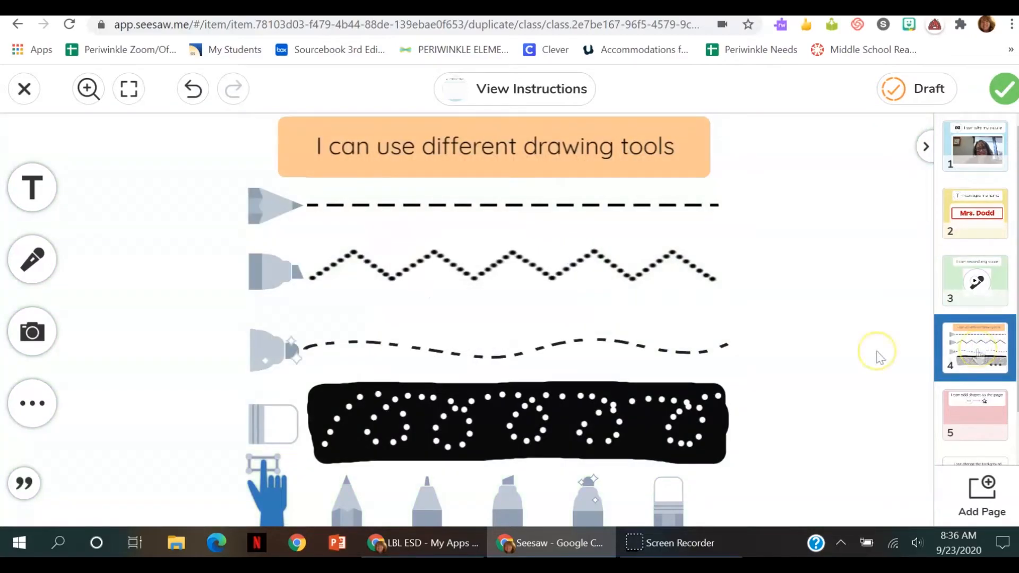